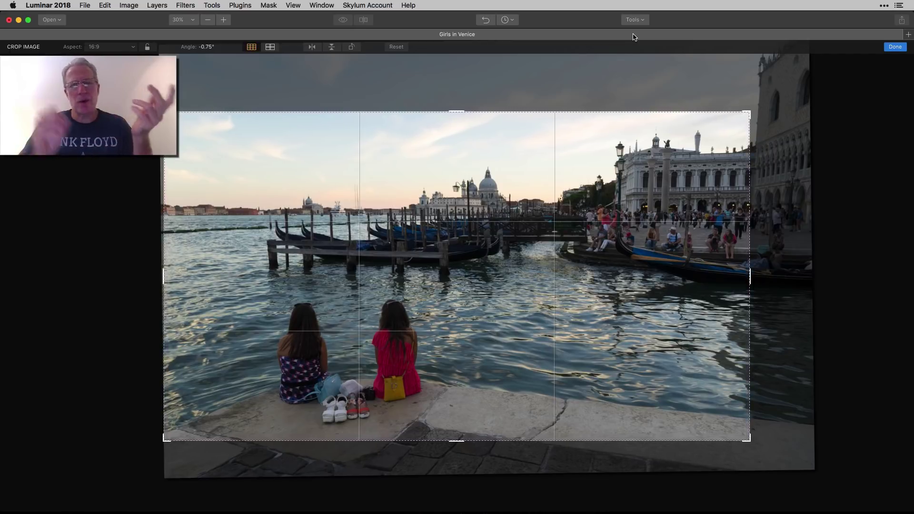
Apply the crop and turn on the Tone filter, comparing the photo with and without it
left_click(893, 48)
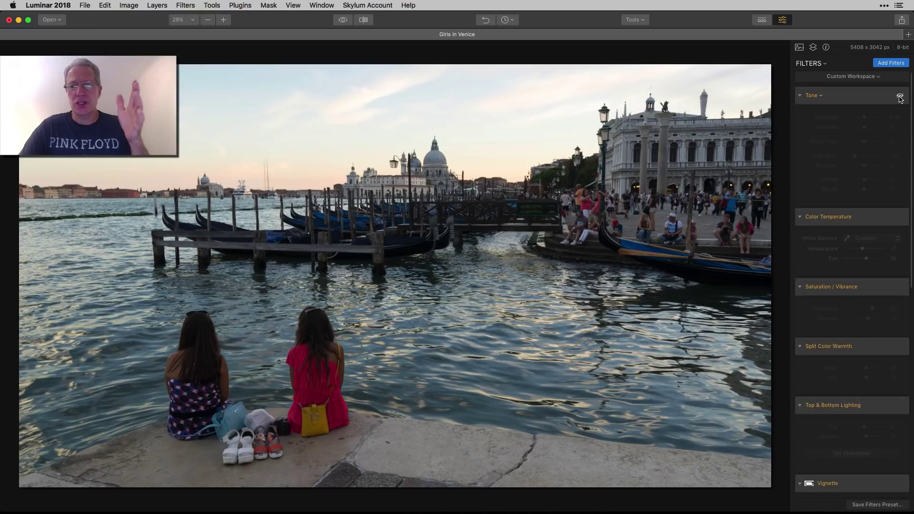
left_click(899, 97)
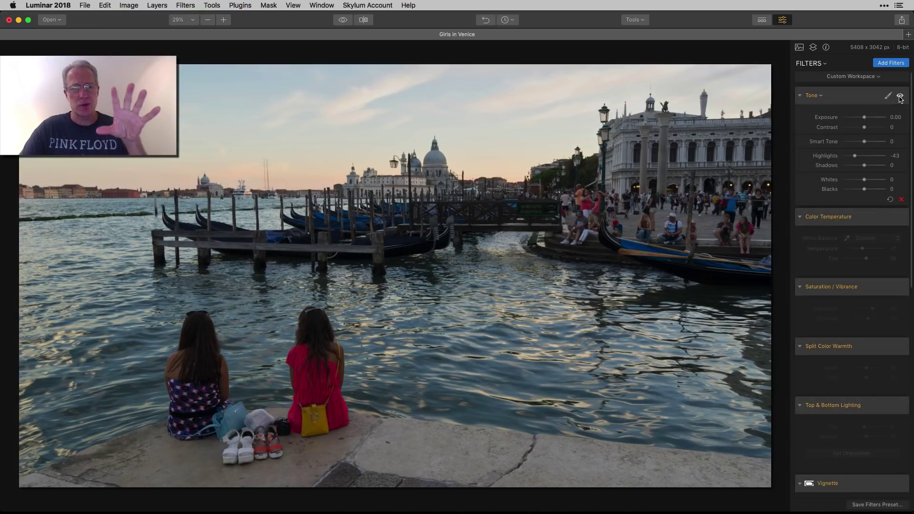
left_click(899, 97)
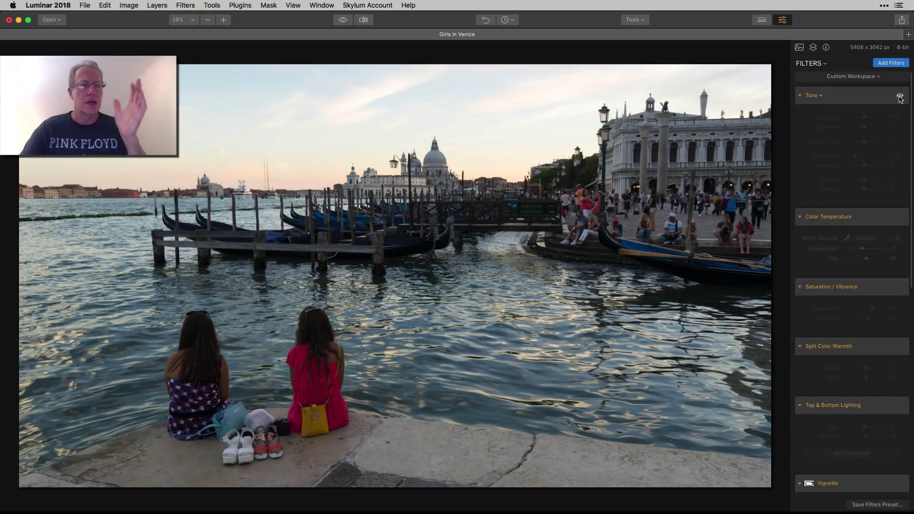
left_click(900, 97)
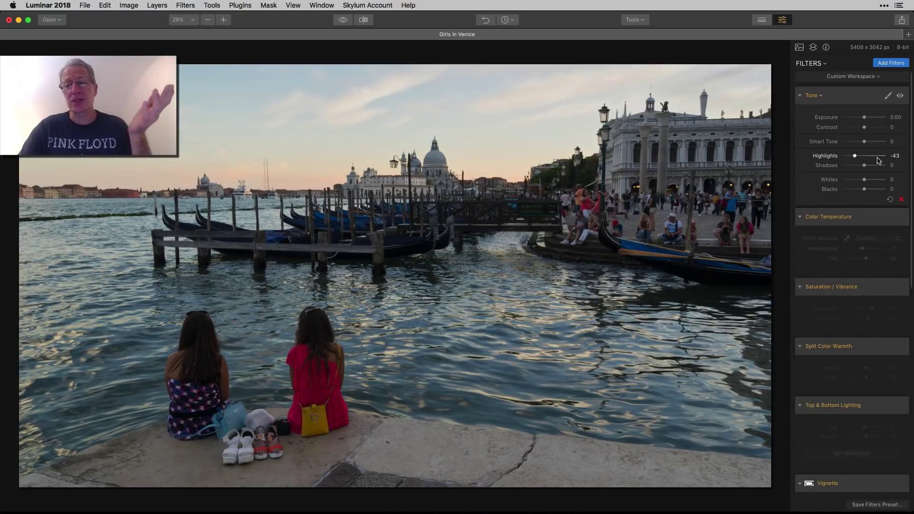
Turn on the Color Temperature and Saturation / Vibrance filters, toggling the latter off and on to compare
scroll(871, 256, "down", 5)
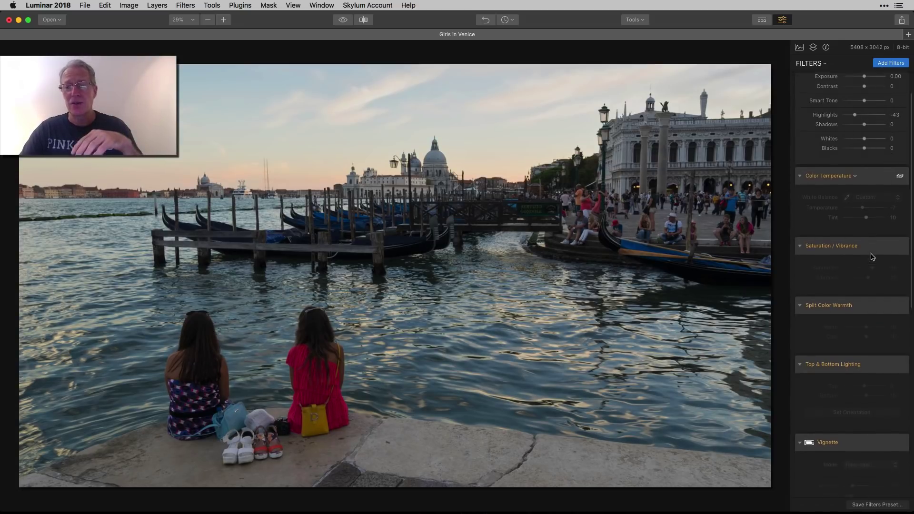
left_click(898, 162)
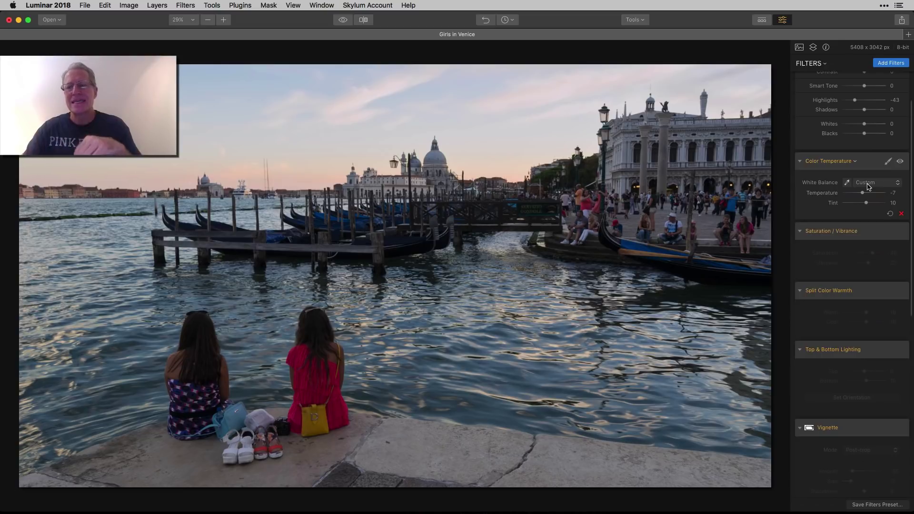
scroll(868, 187, "down", 4)
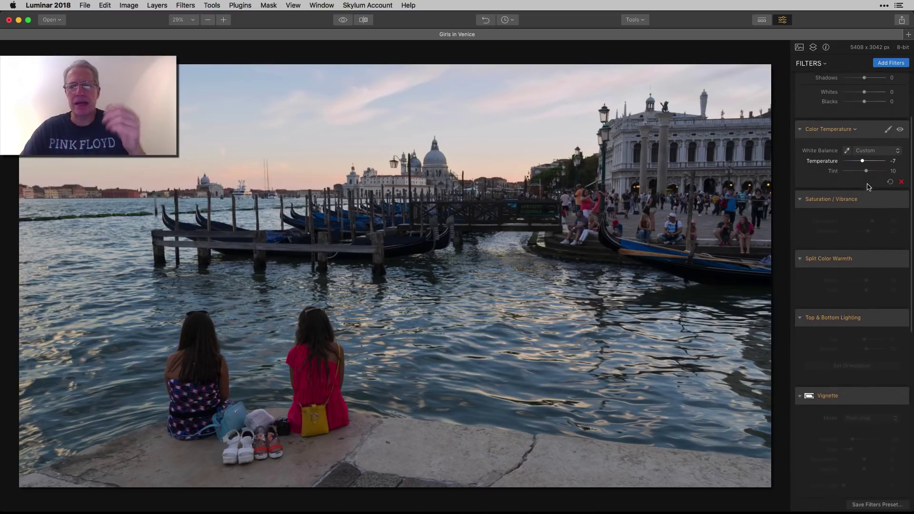
left_click(900, 185)
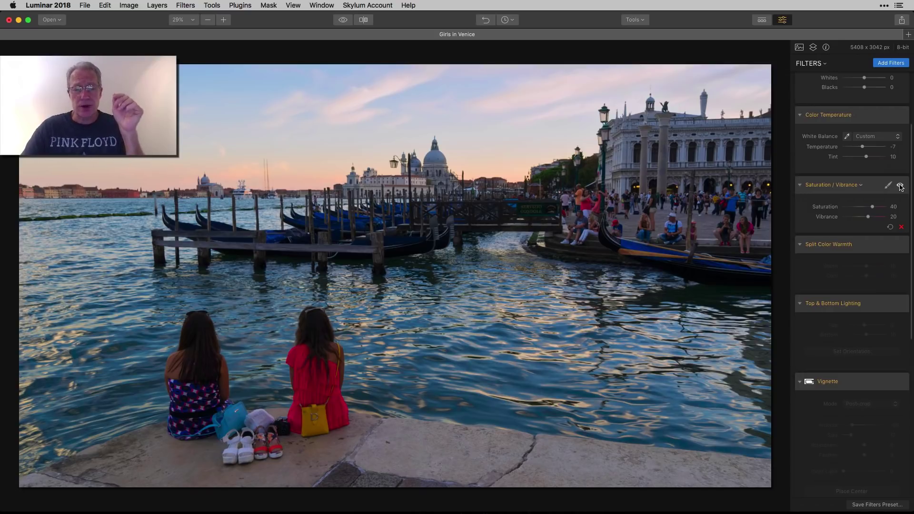
left_click(899, 185)
left_click(900, 186)
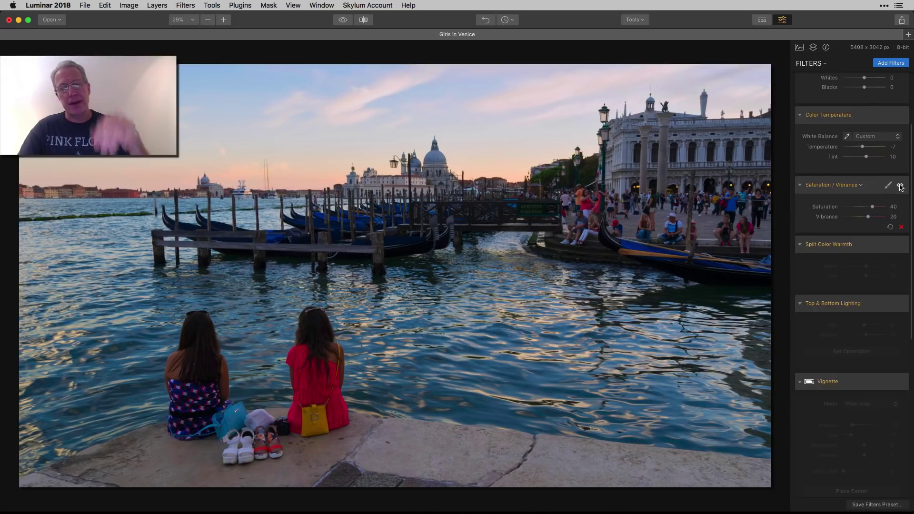
Turn on the Split Color Warmth and Top & Bottom Lighting filters, comparing the photo with and without the lighting
scroll(889, 228, "down", 3)
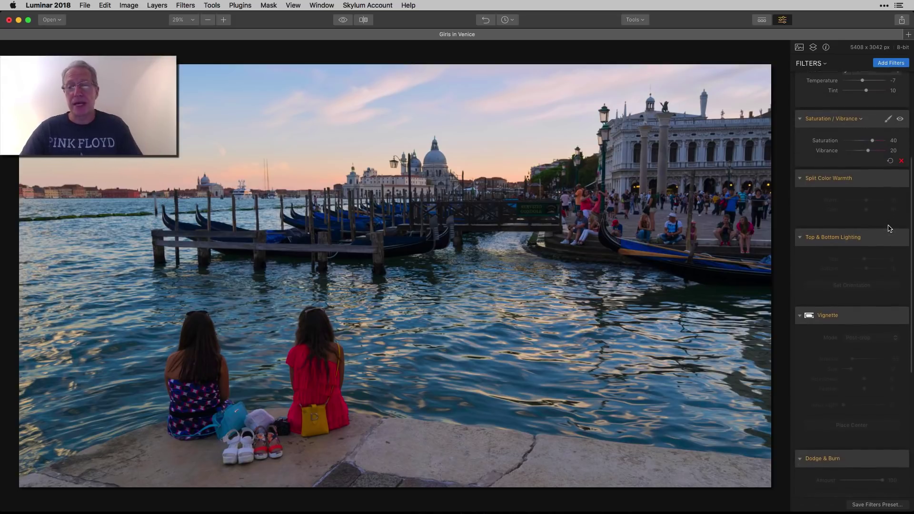
scroll(889, 228, "down", 2)
left_click(899, 142)
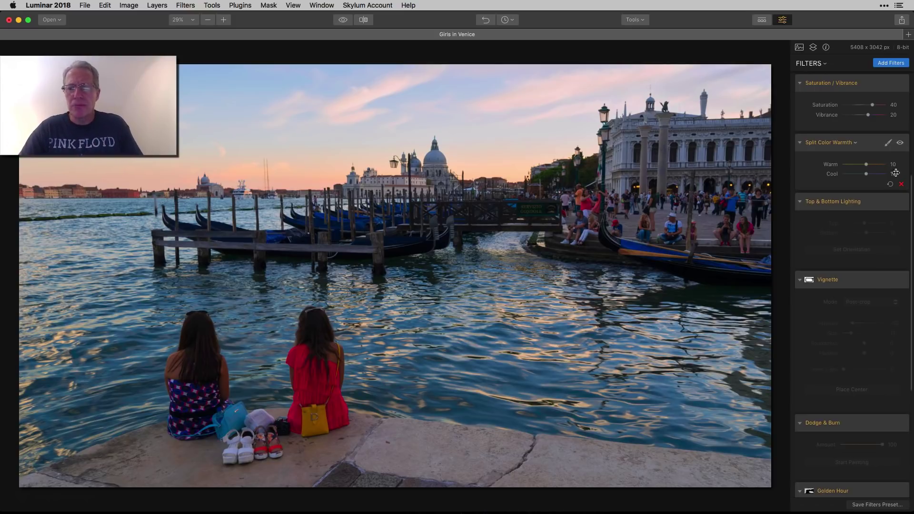
left_click(901, 202)
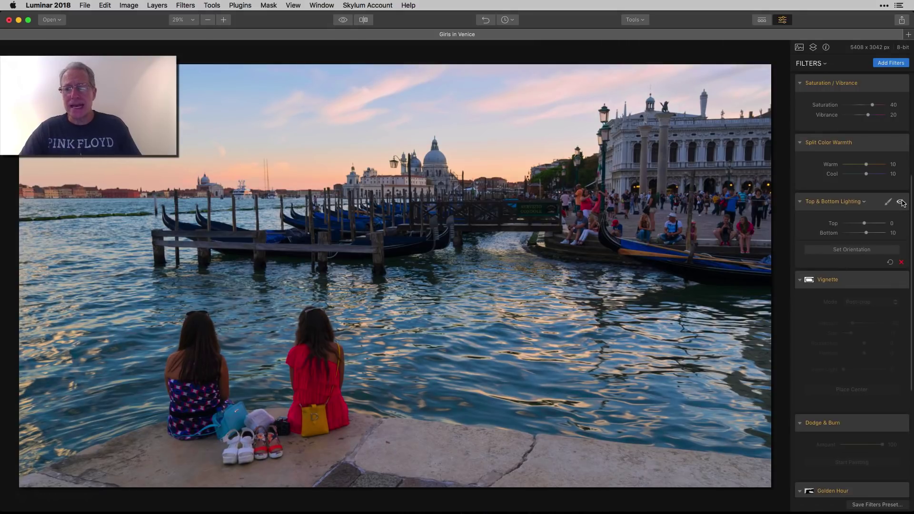
left_click(900, 202)
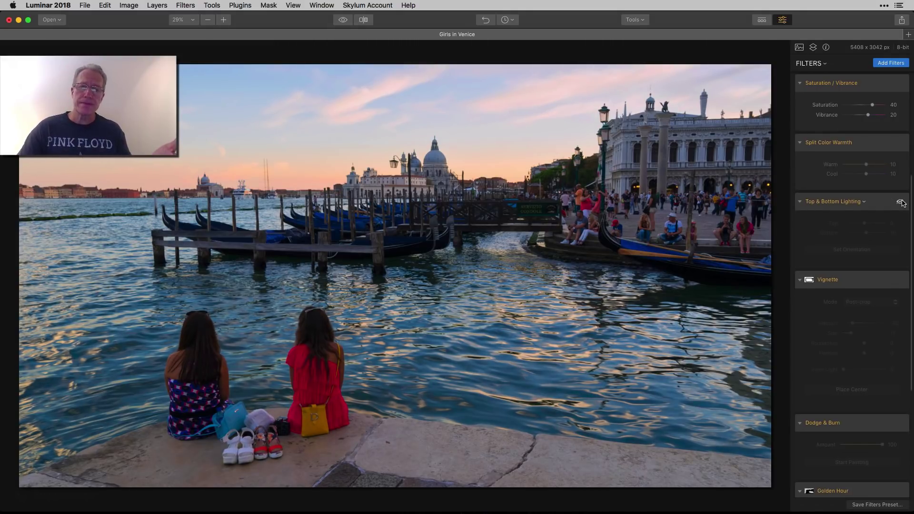
left_click(901, 202)
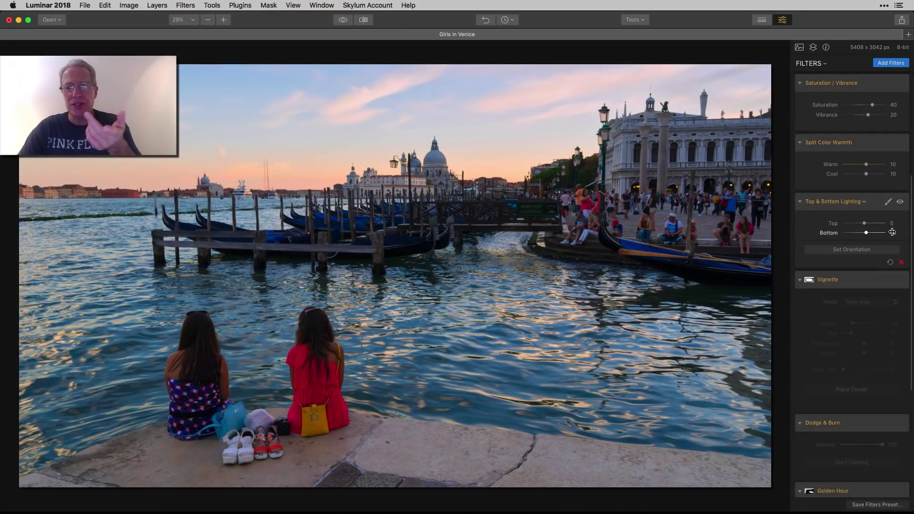
Turn on the masked post-crop Vignette filter and inspect its brush mask overlay before closing the mask editor
scroll(887, 267, "down", 5)
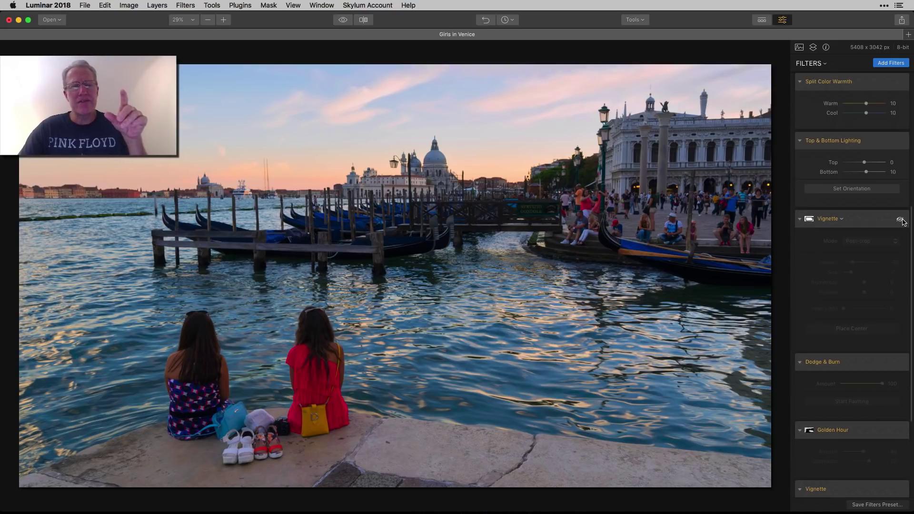
left_click(901, 220)
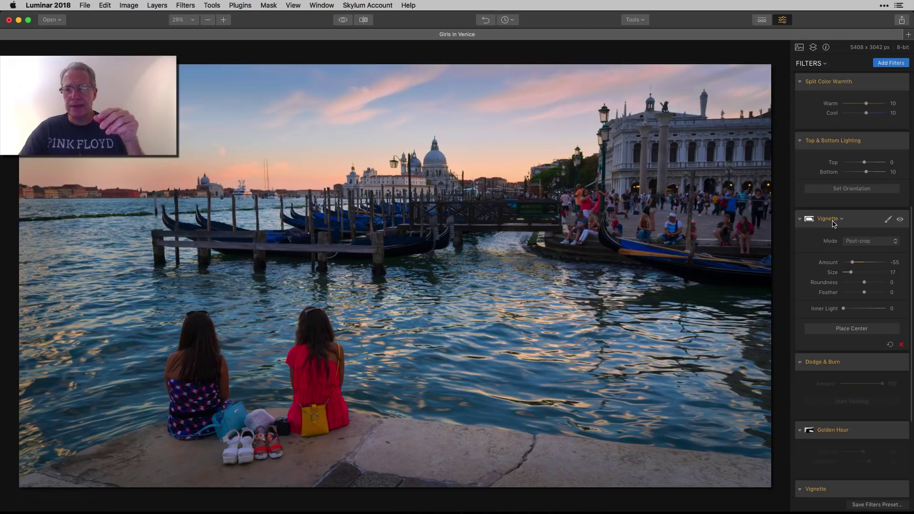
left_click(888, 219)
left_click(866, 232)
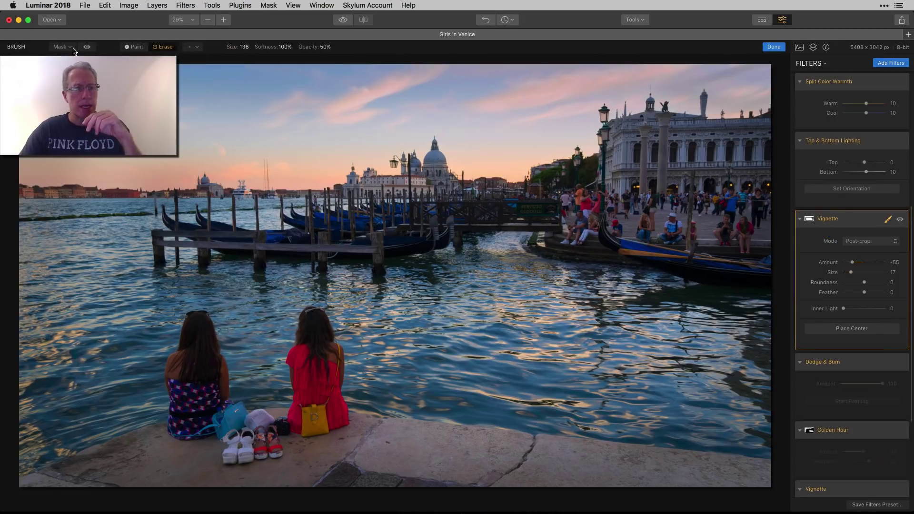
left_click(87, 47)
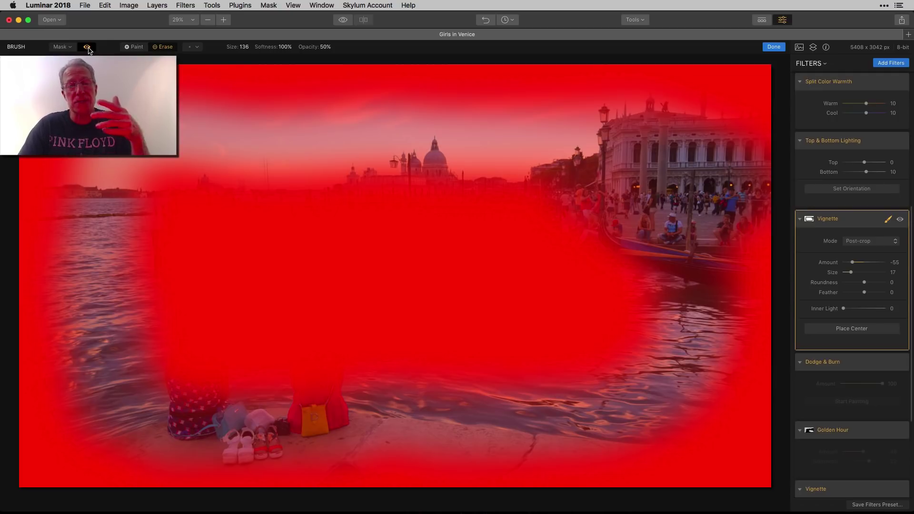
left_click(87, 47)
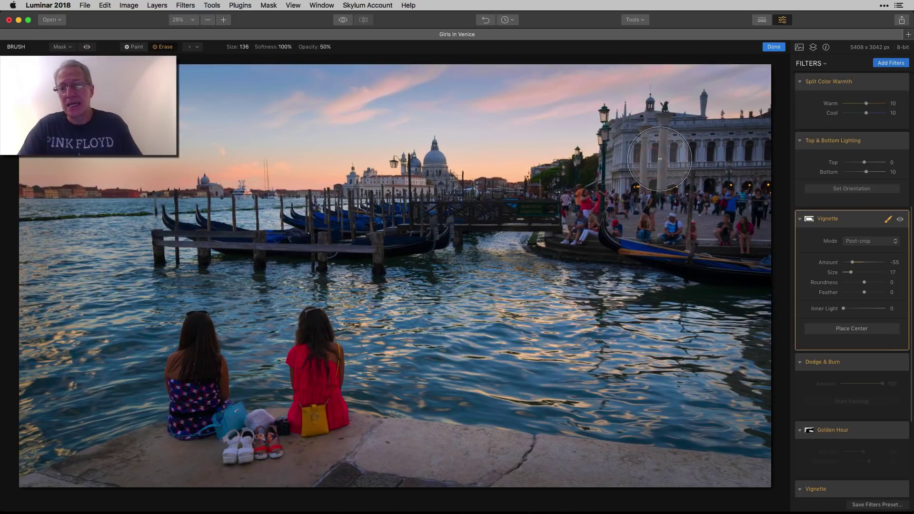
left_click(772, 50)
Turn on the Dodge & Burn filter, compare the photo with and without it, and check its painting options
scroll(877, 292, "down", 3)
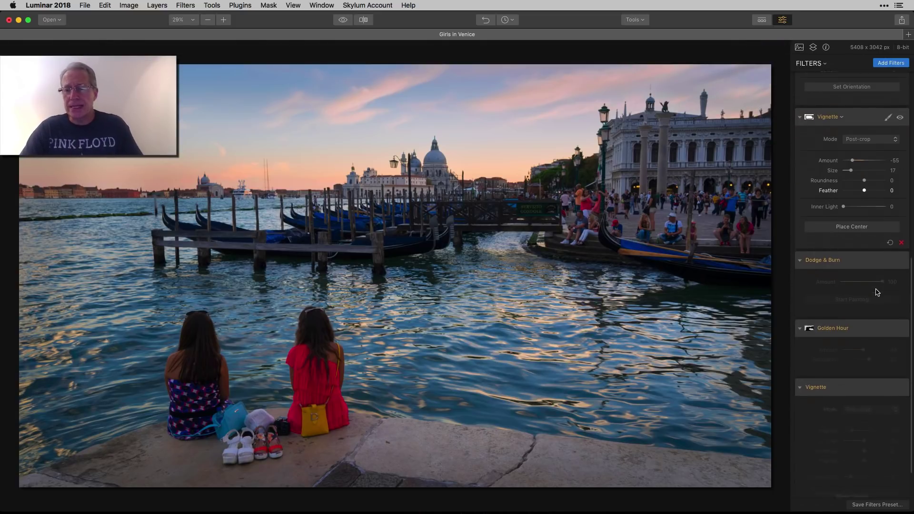
scroll(877, 292, "down", 1)
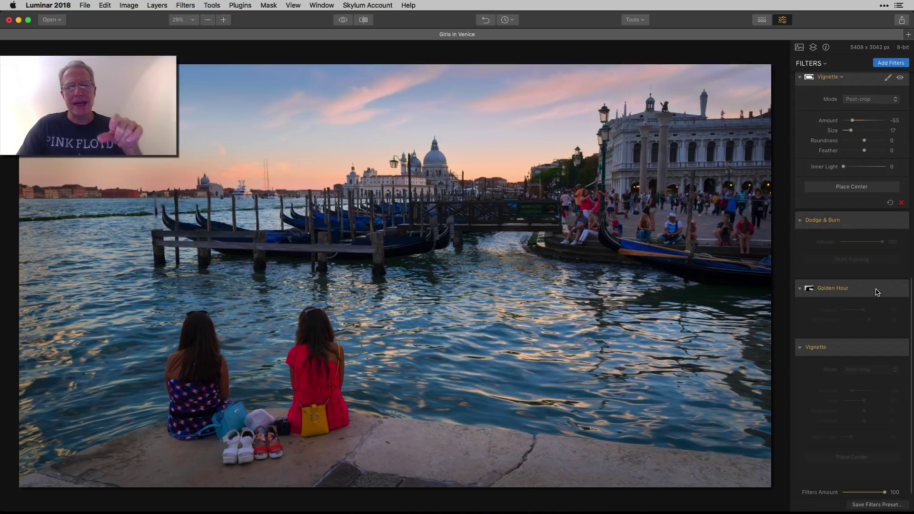
left_click(899, 223)
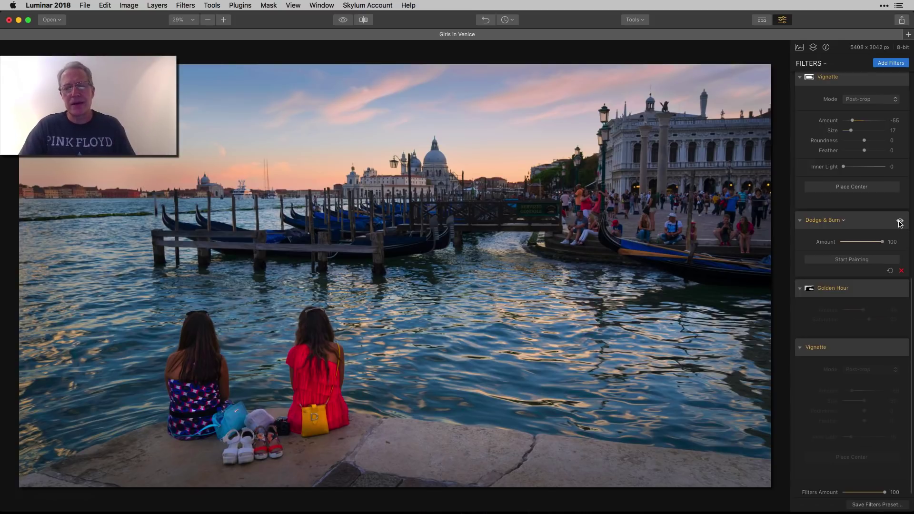
left_click(899, 222)
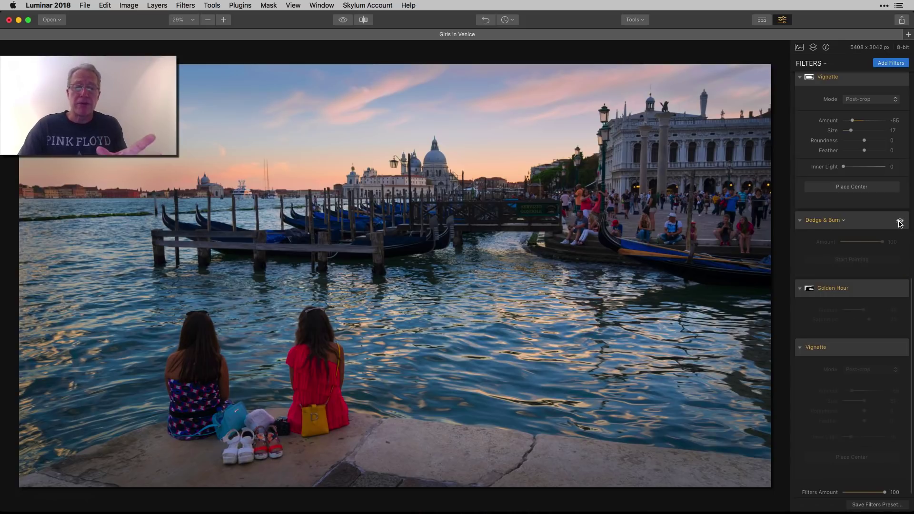
left_click(899, 221)
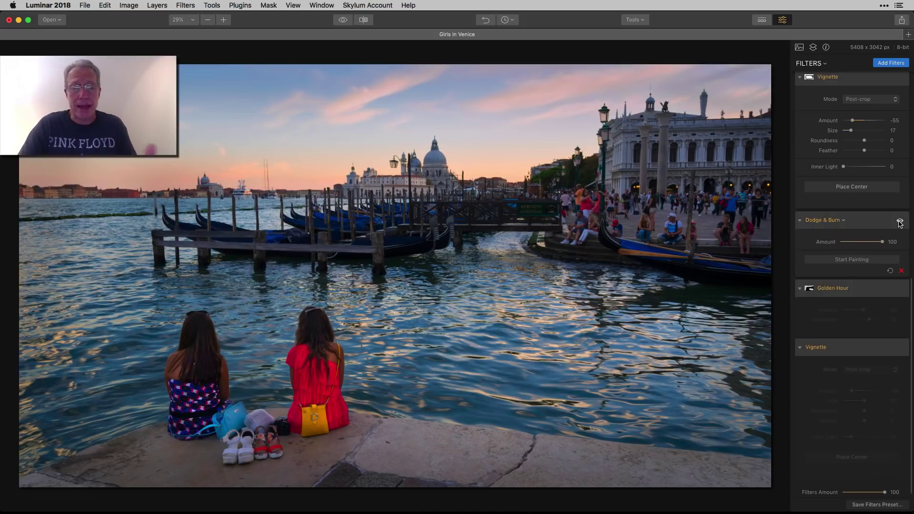
left_click(863, 260)
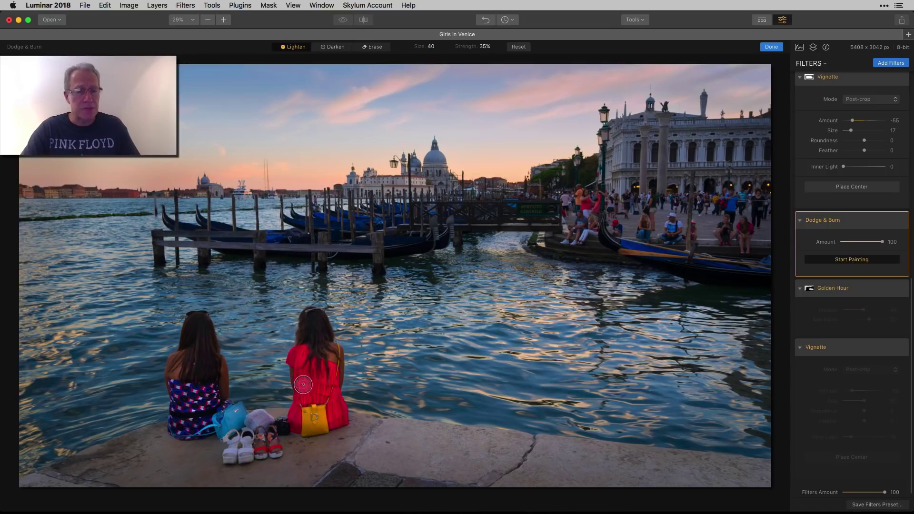
left_click(772, 47)
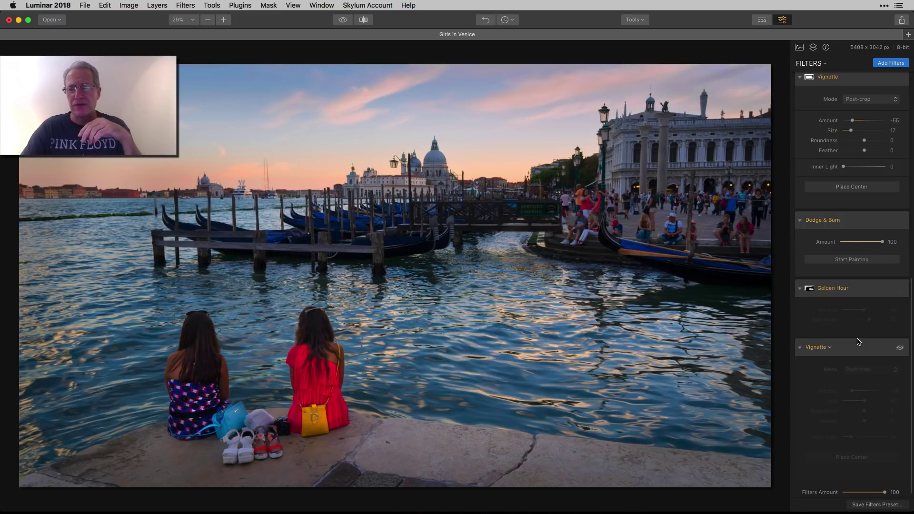
Turn on the Golden Hour filter and display the overlay of its brush mask
scroll(859, 320, "down", 1)
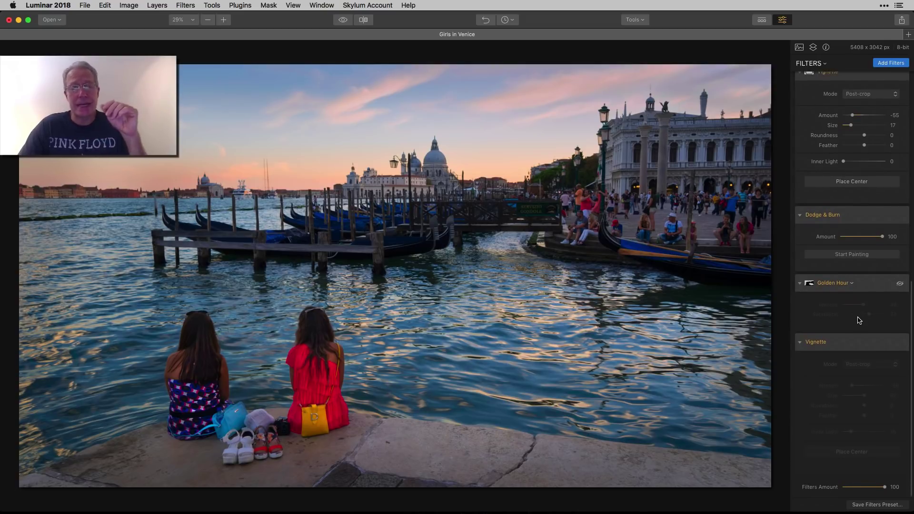
left_click(899, 284)
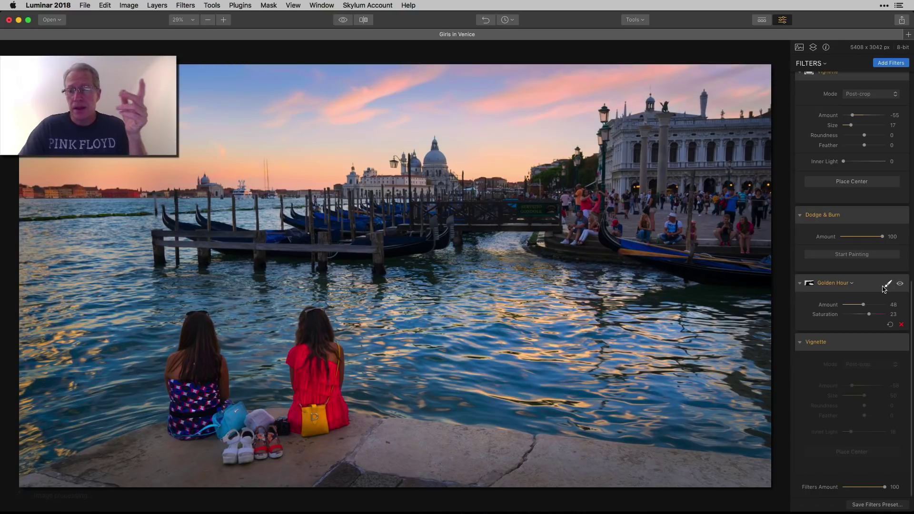
left_click(887, 284)
left_click(851, 296)
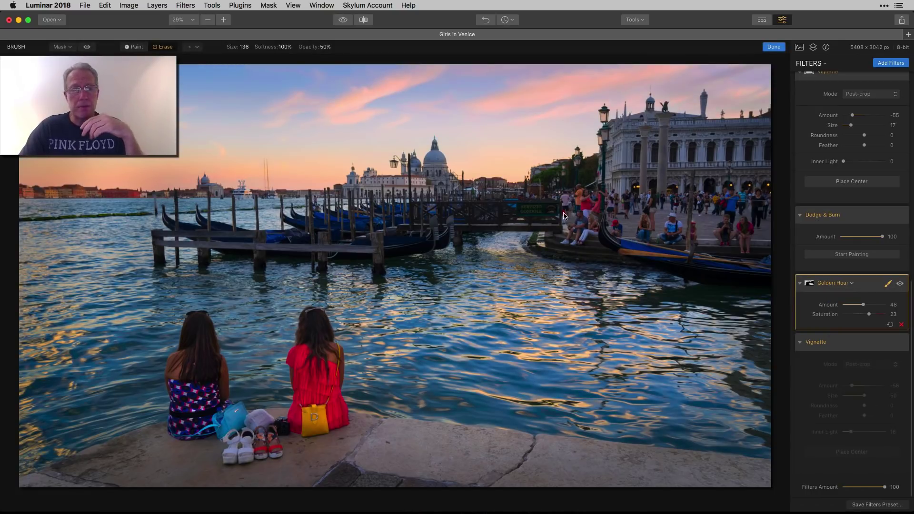
left_click(86, 47)
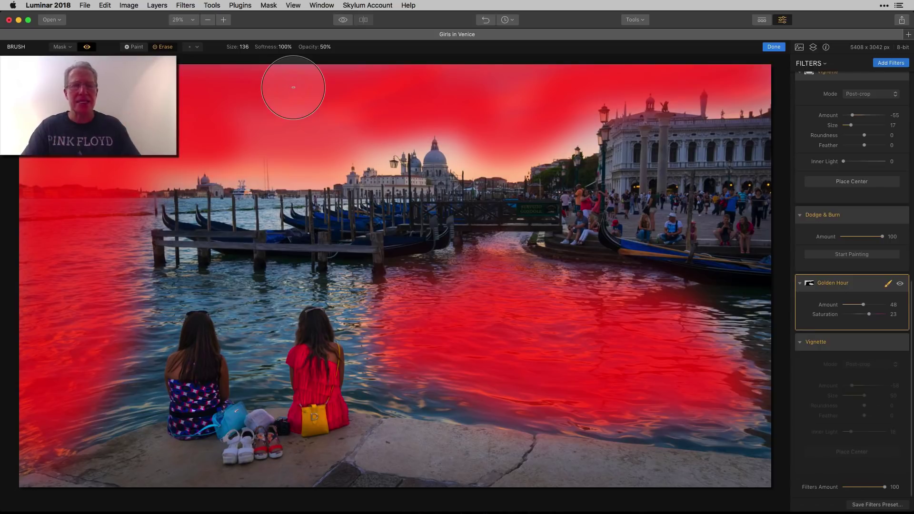
Paint the sky more fully into the Golden Hour mask with the 136-size, 50% opacity brush and finish masking
mouse_move(293, 87)
left_mouse_down()
mouse_move(281, 104)
mouse_move(352, 129)
mouse_move(238, 124)
mouse_move(375, 131)
mouse_move(315, 125)
left_mouse_up()
left_click(134, 46)
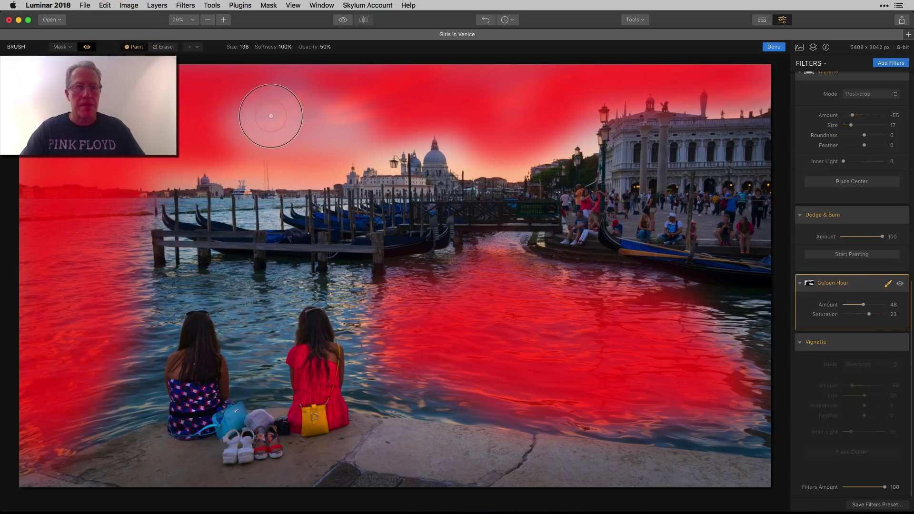
mouse_move(207, 127)
left_mouse_down()
mouse_move(354, 131)
mouse_move(321, 114)
mouse_move(333, 90)
mouse_move(407, 87)
mouse_move(231, 104)
mouse_move(284, 116)
left_mouse_up()
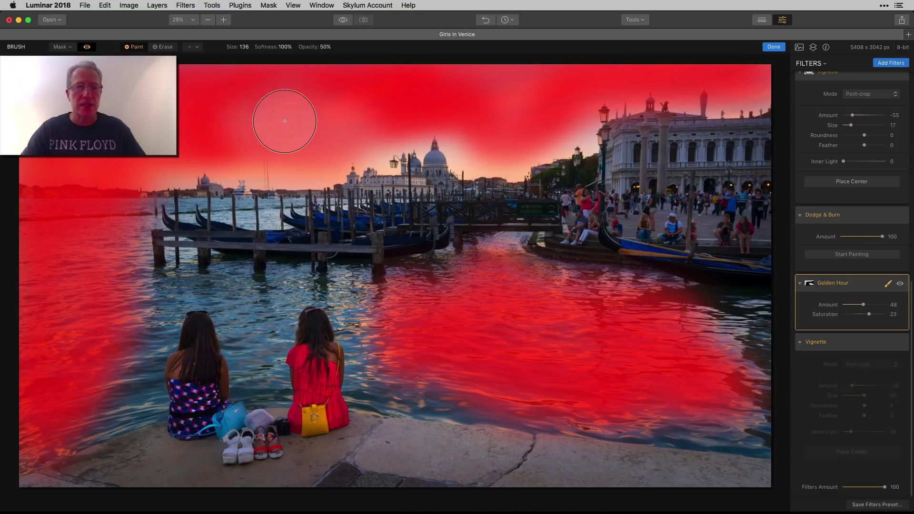
left_click_drag(554, 92, 186, 119)
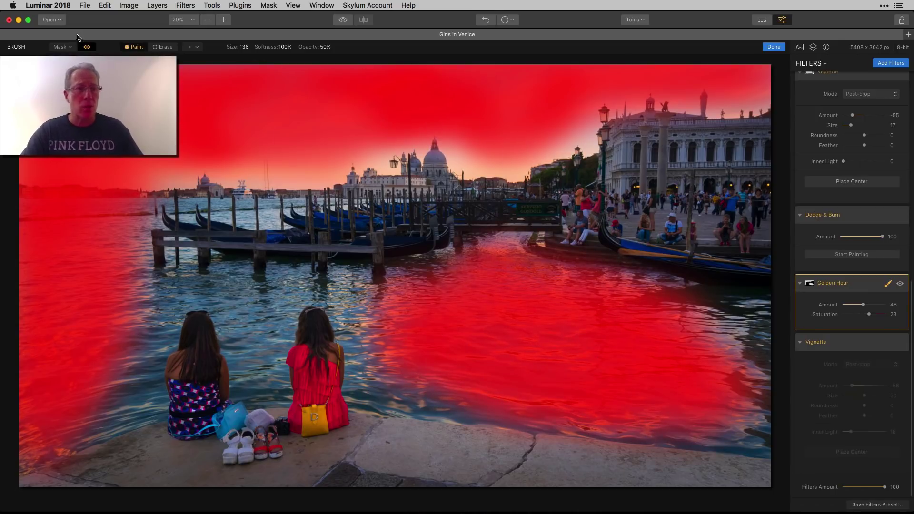
left_click(87, 46)
left_click(774, 47)
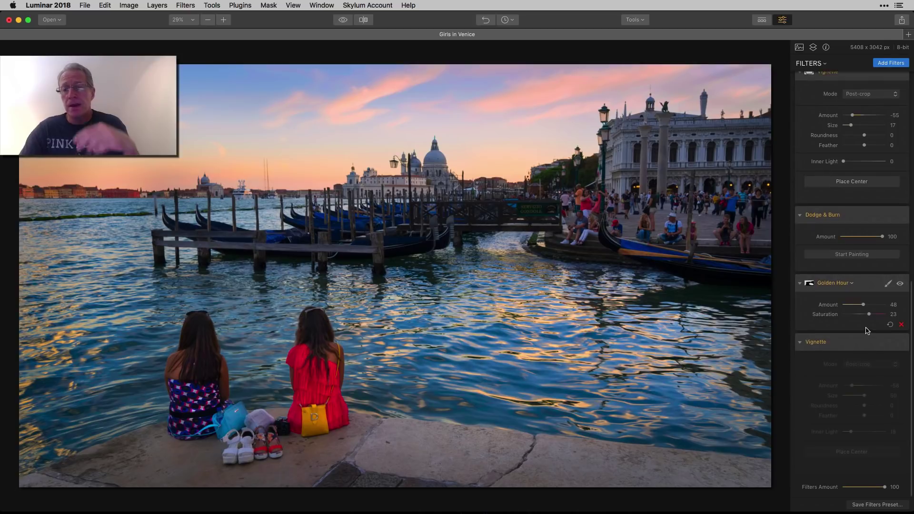
scroll(867, 331, "up", 3)
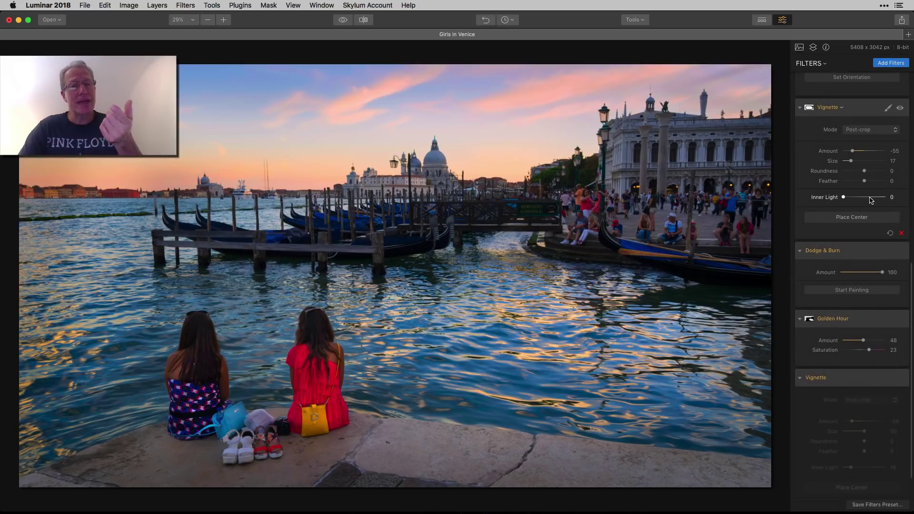
Turn on the second post-crop Vignette filter, below Golden Hour, and review its settings against those of the masked Vignette
scroll(871, 200, "down", 3)
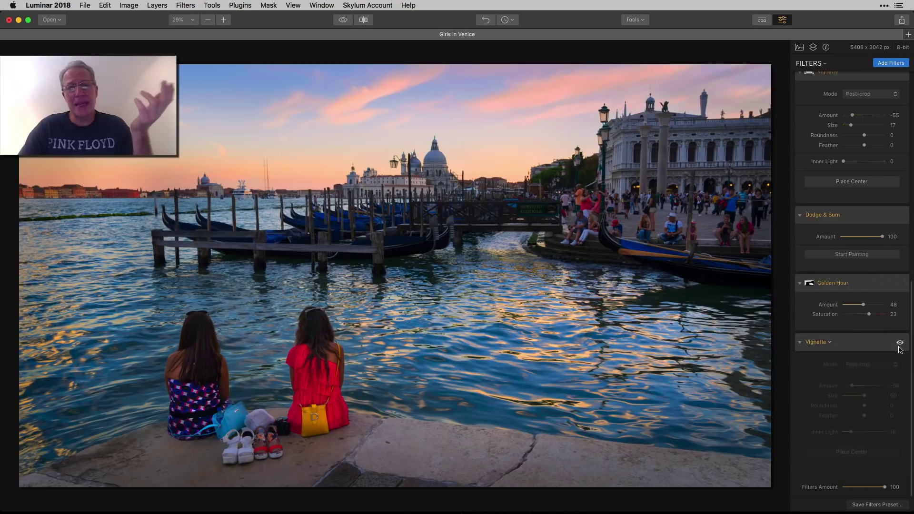
left_click(900, 343)
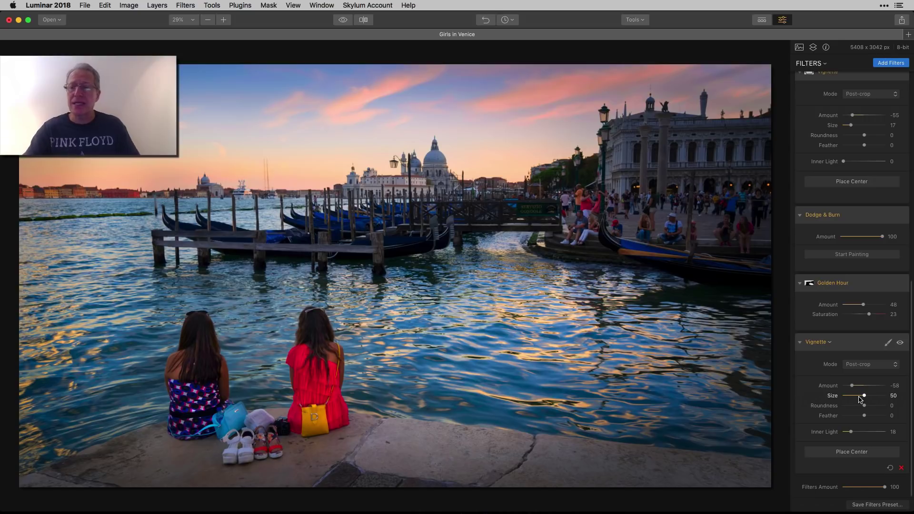
scroll(846, 264, "up", 2)
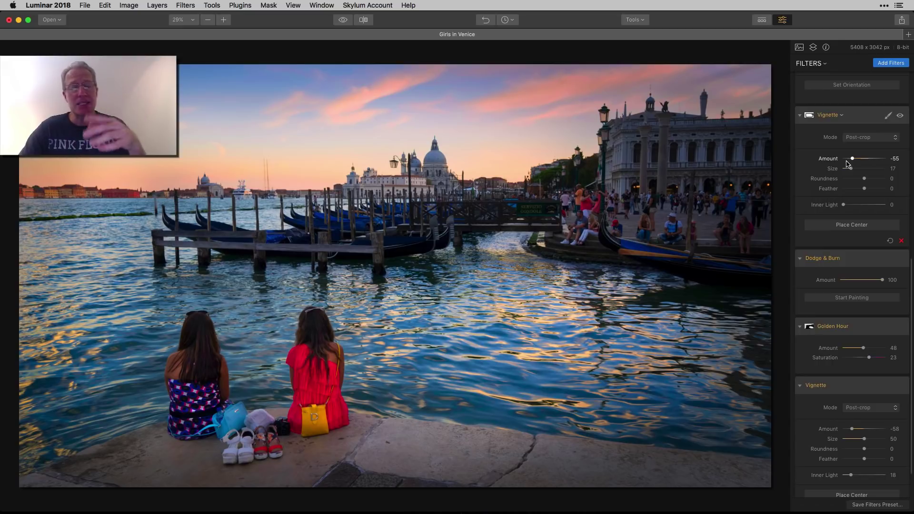
scroll(859, 214, "down", 2)
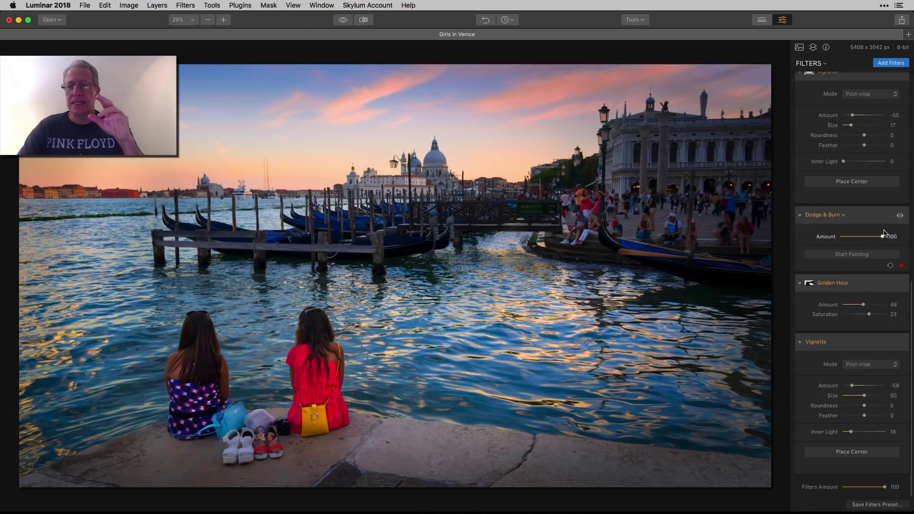
scroll(884, 225, "up", 3)
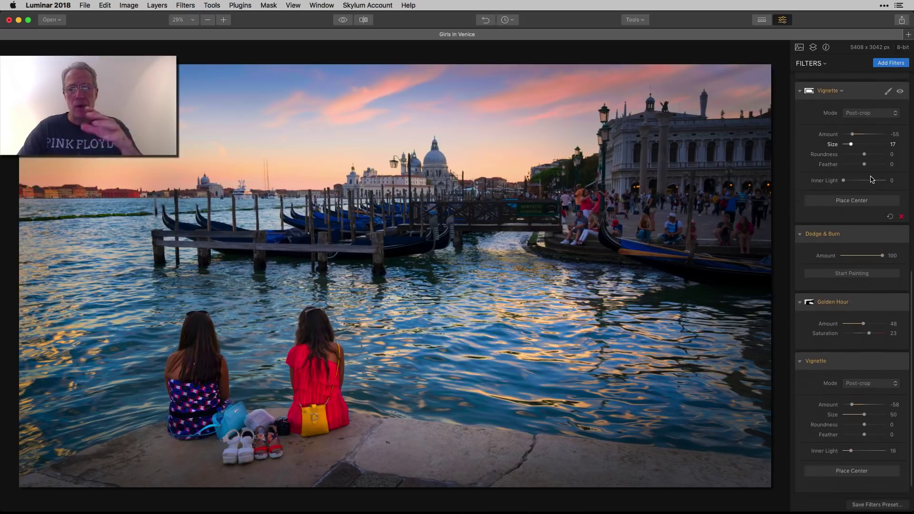
scroll(872, 179, "down", 3)
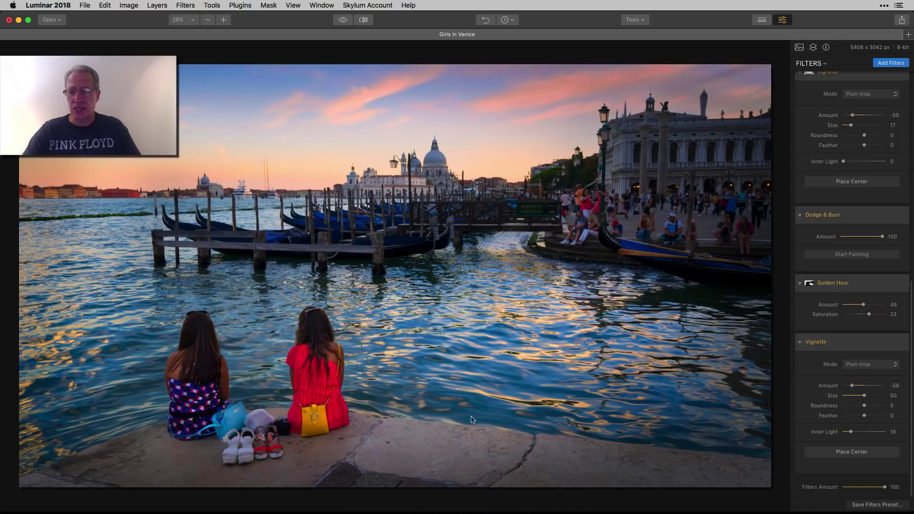
Switch the last Vignette and the Golden Hour filters off and back on to compare the photo with and without them
left_click(899, 342)
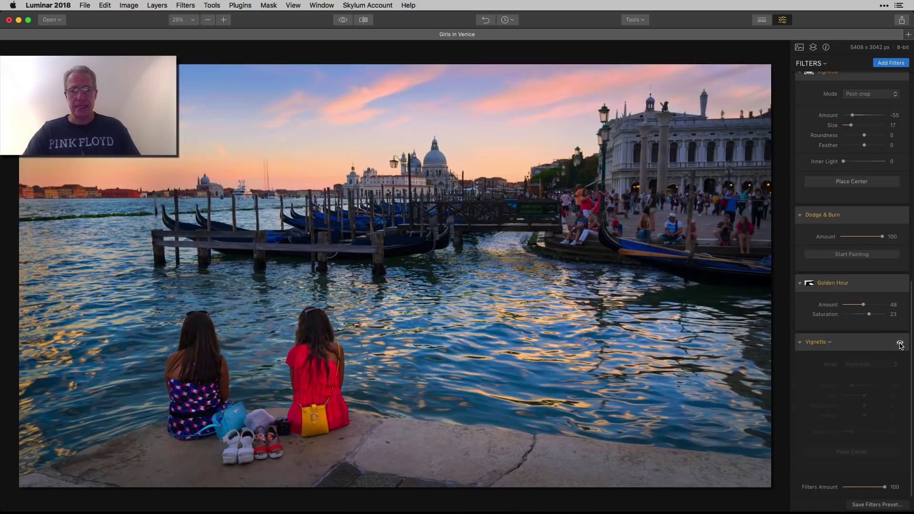
left_click(899, 284)
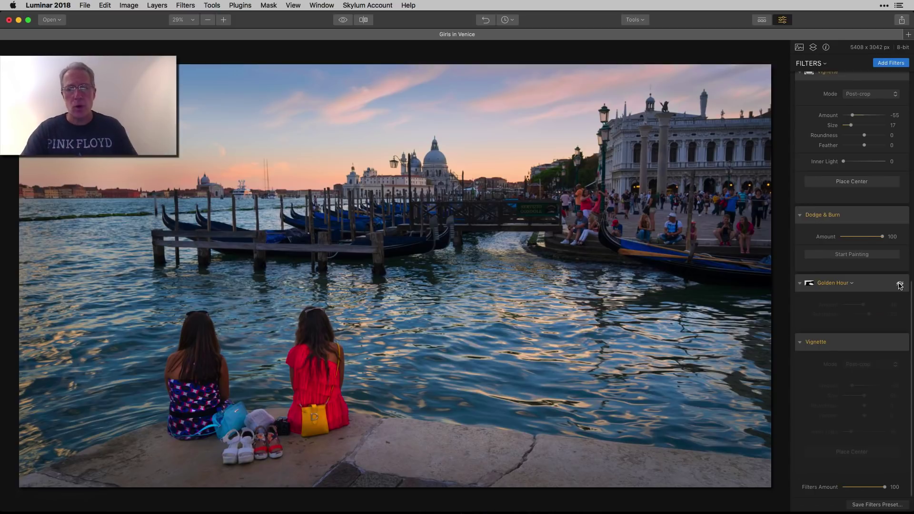
left_click(900, 285)
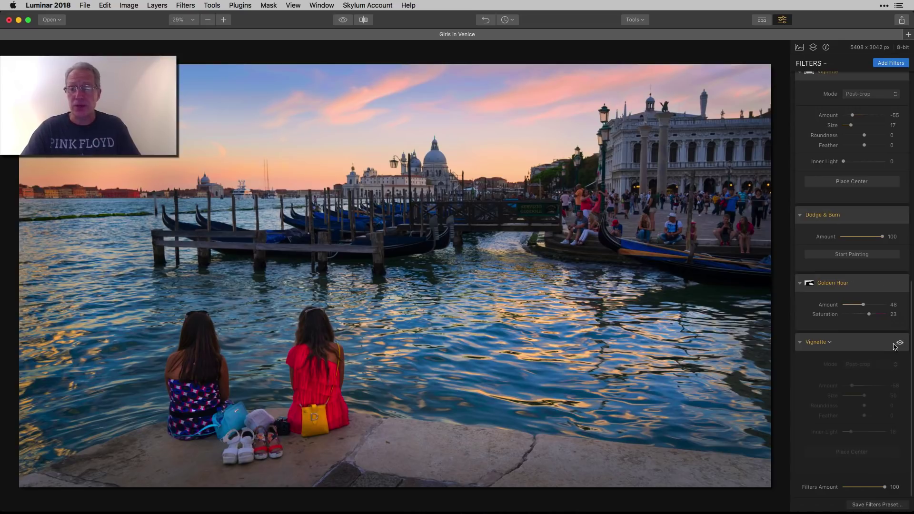
left_click(900, 343)
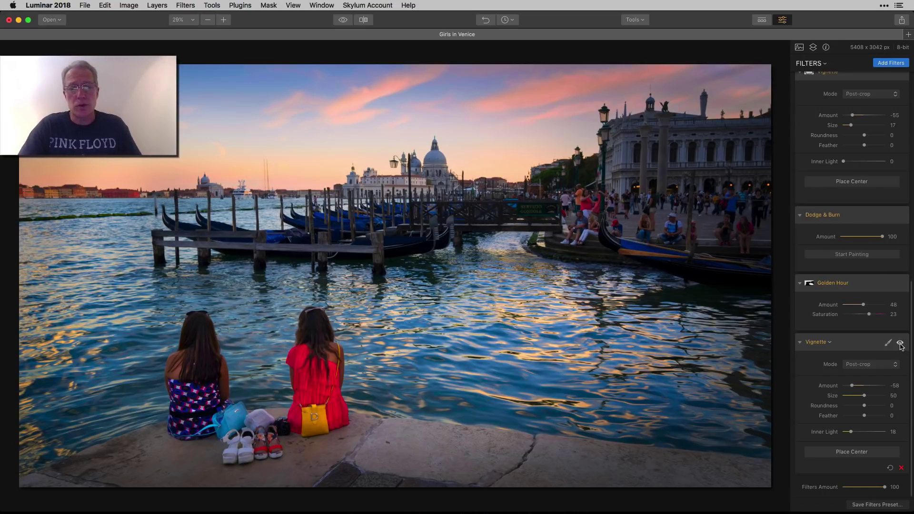
Compare the original photo with the finished edit, first full-frame and then in a split before/after view with the divider between the girls
left_click(343, 24)
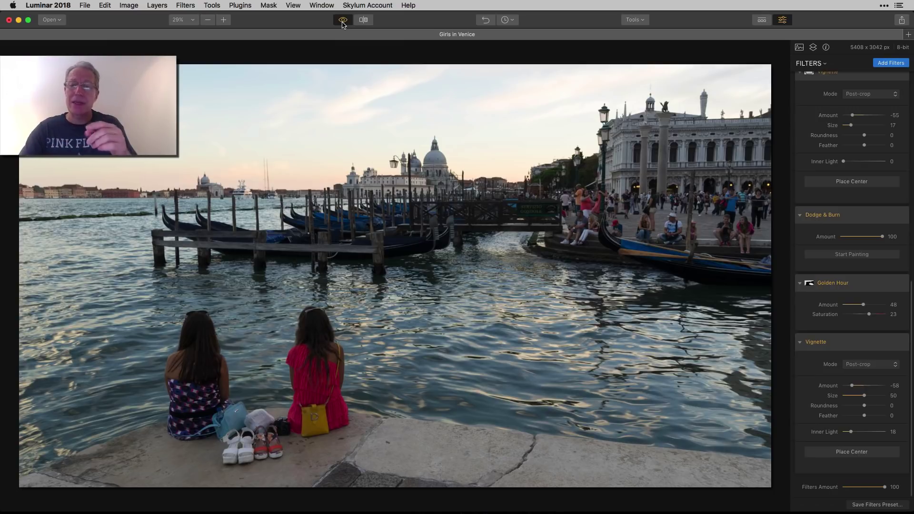
left_click(342, 22)
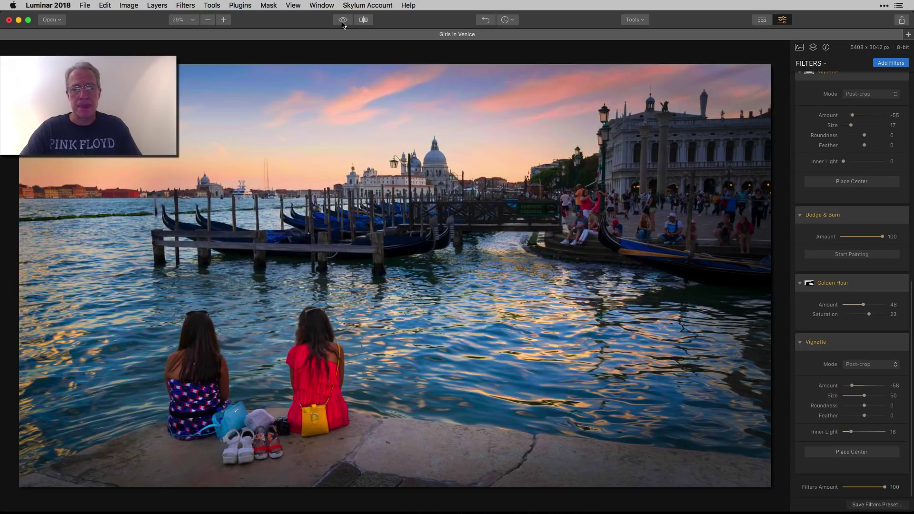
left_click_drag(342, 23, 342, 23)
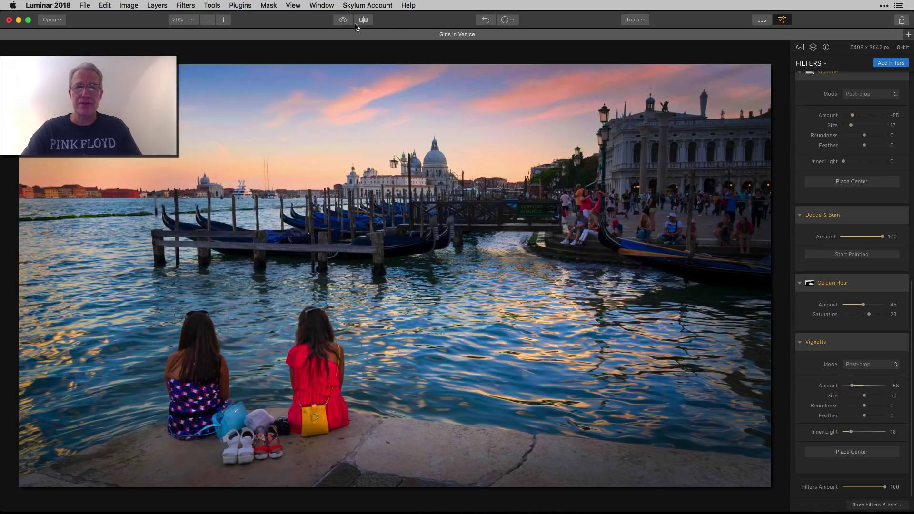
left_click(363, 20)
left_click_drag(395, 125, 271, 269)
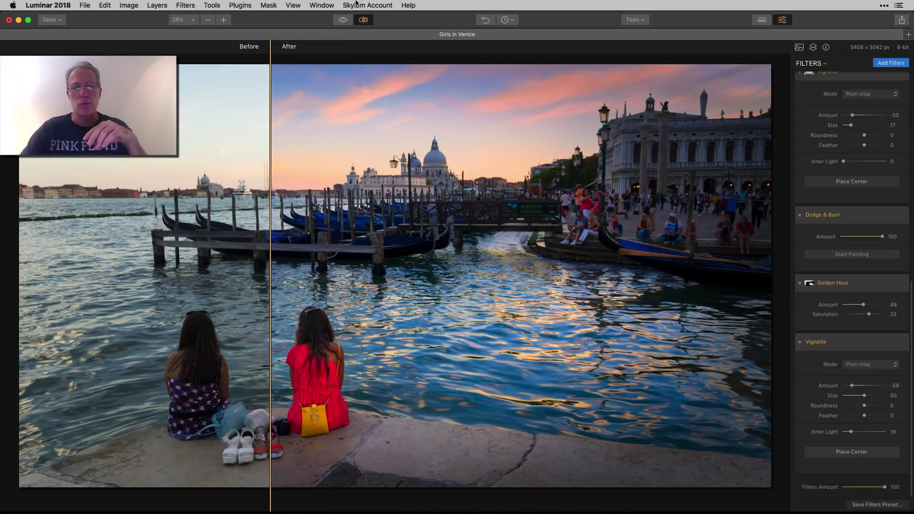
left_click(365, 20)
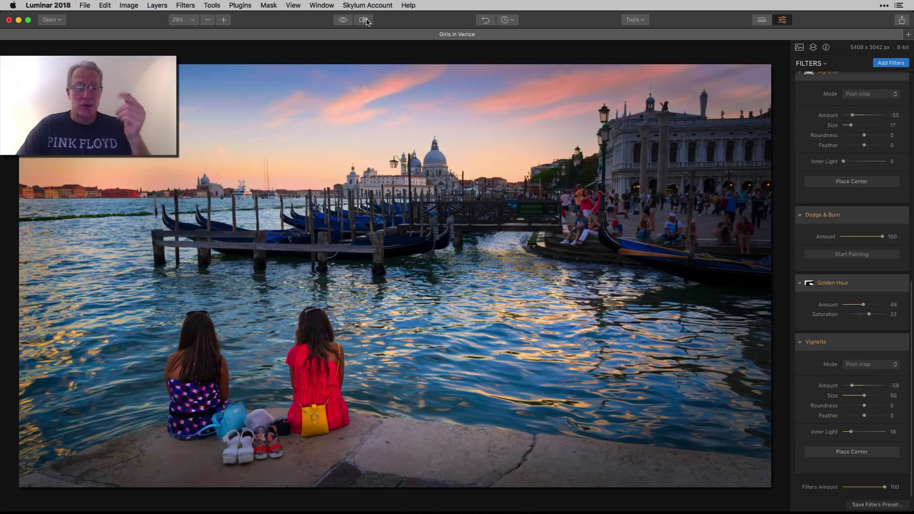